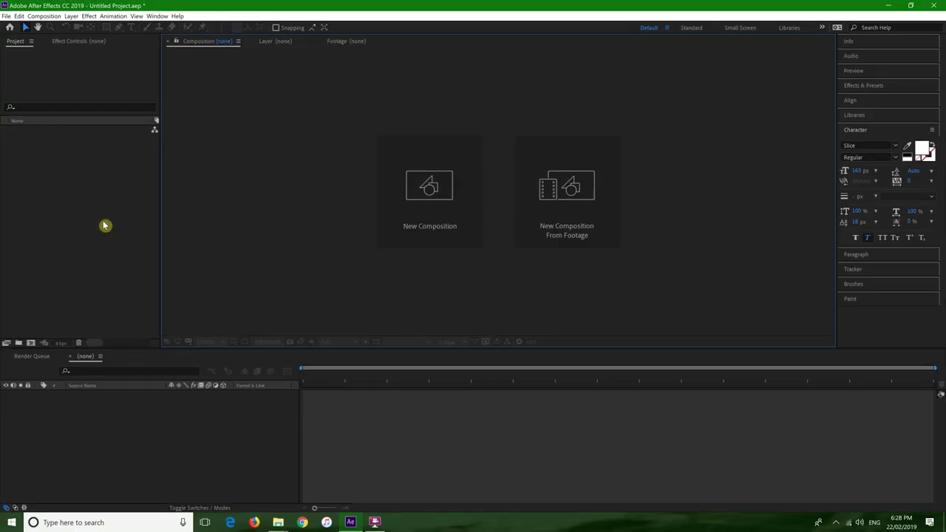
- Import MEL_6424.MOV into its own MEL_6424 composition and play it back
left_click(104, 225)
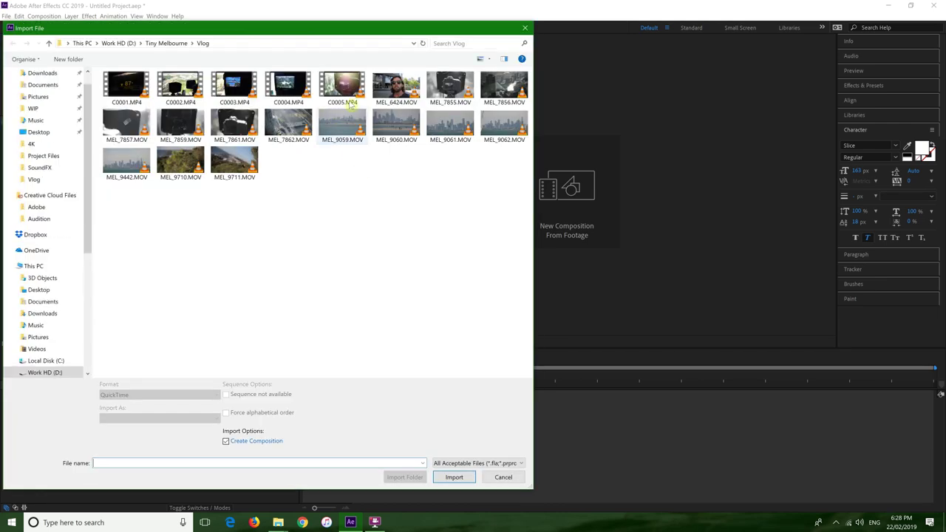
double_click(377, 87)
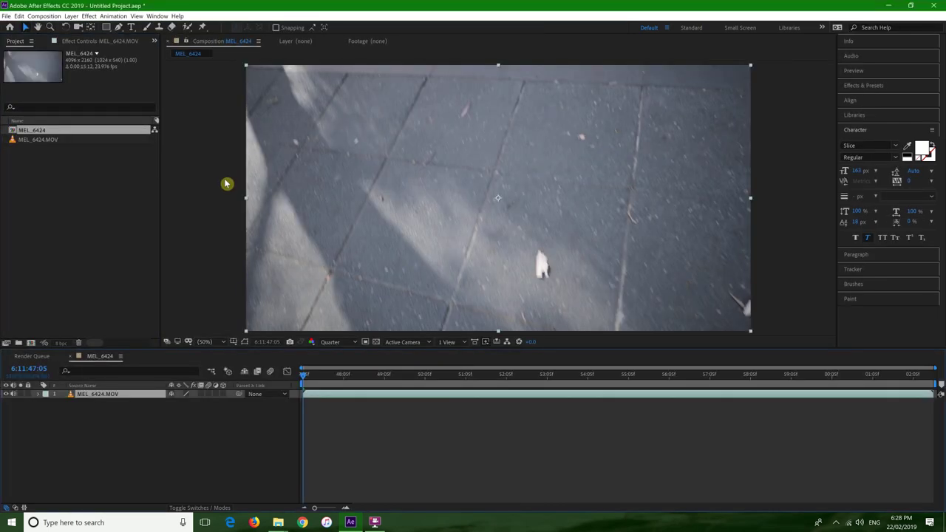
key("space")
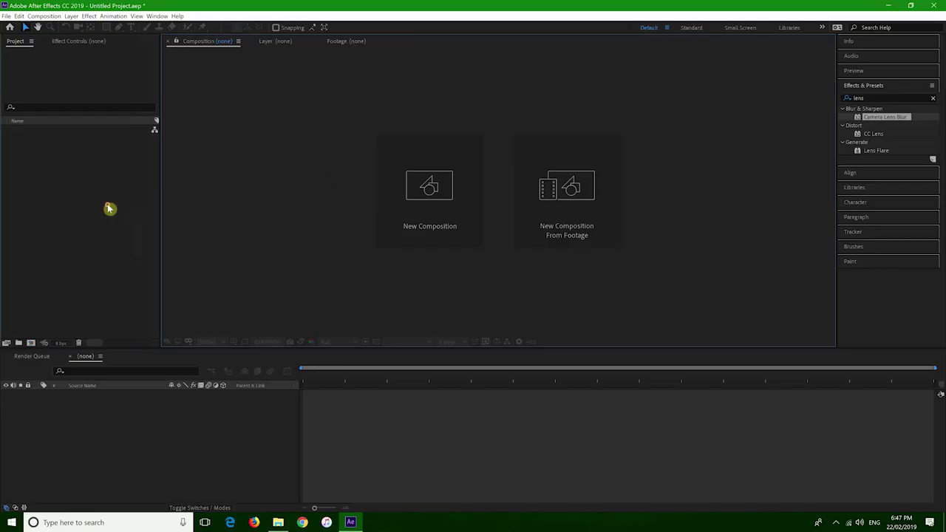
- Import Melbourne Eureka Roundabout Sculpture.mp4 and make a new composition from it
double_click(108, 206)
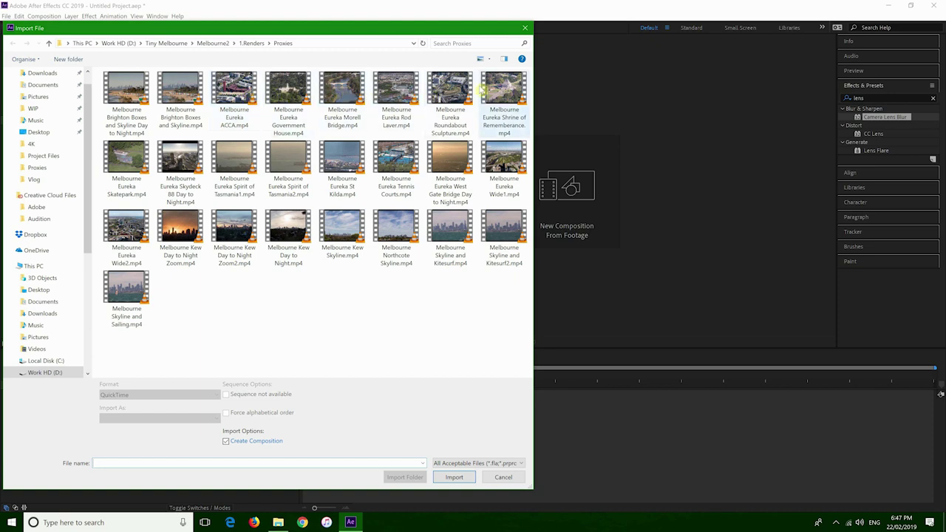
double_click(467, 89)
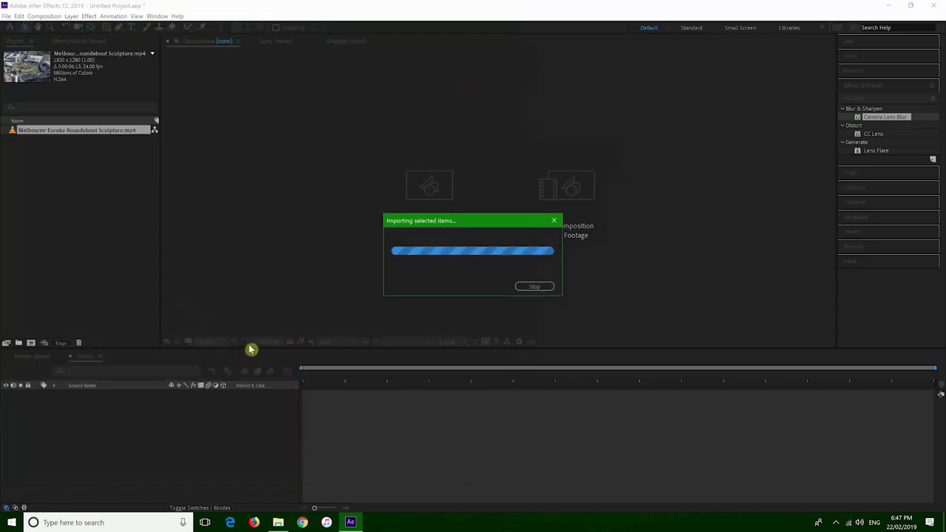
left_click_drag(310, 380, 309, 392)
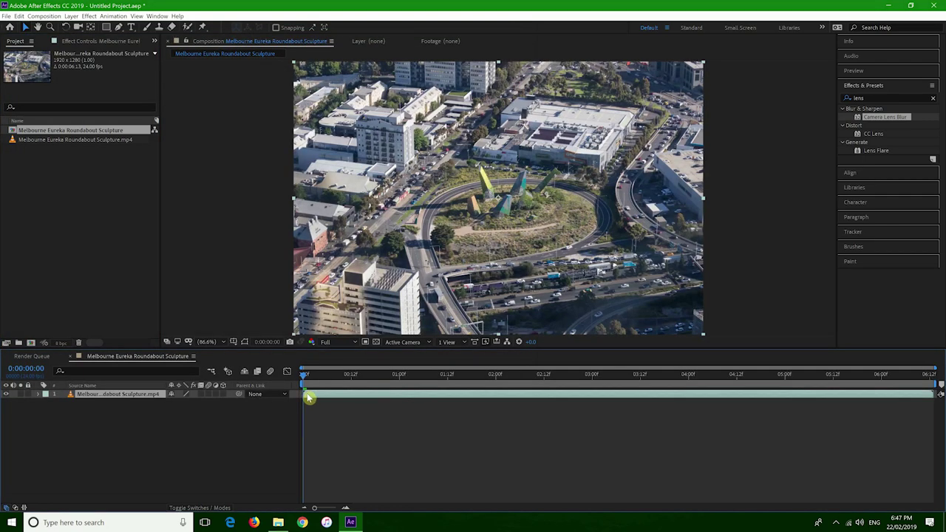
- Preview the Roundabout composition, then stop playback near the start
key("space")
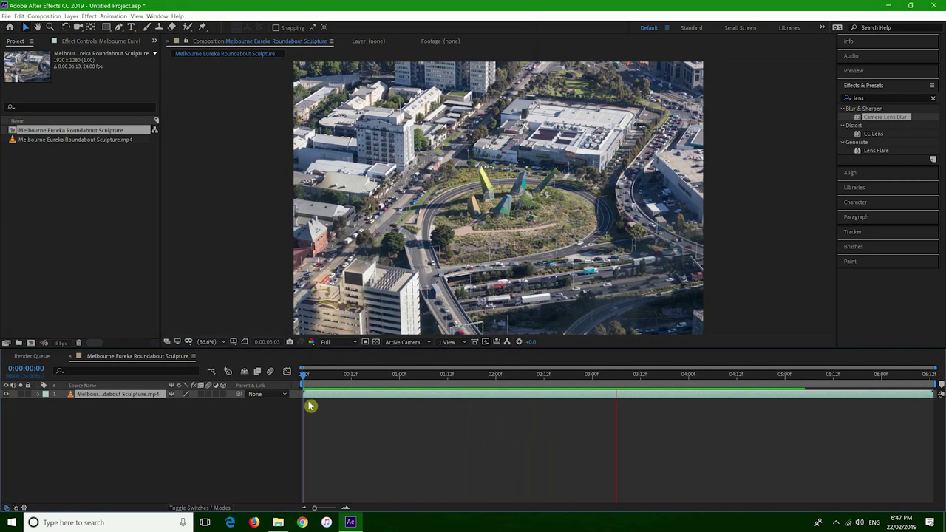
left_click(235, 408)
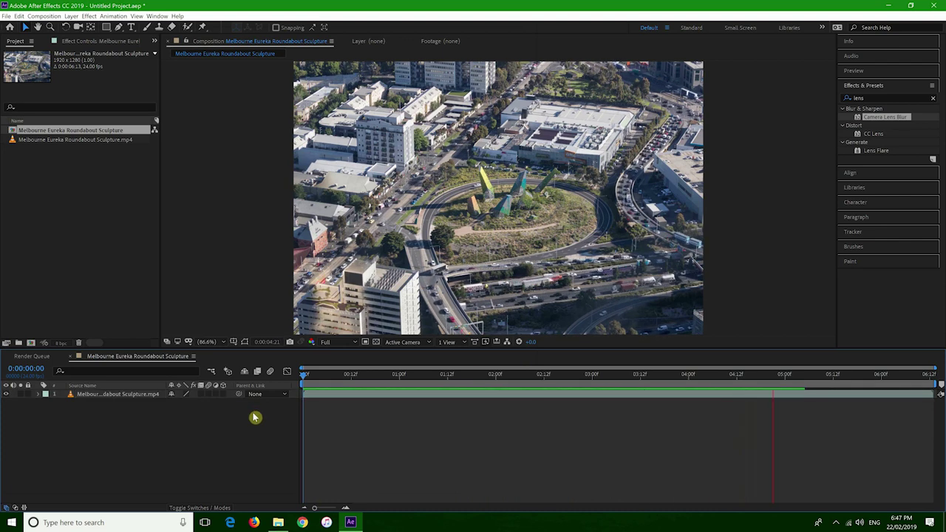
left_click_drag(346, 376, 305, 376)
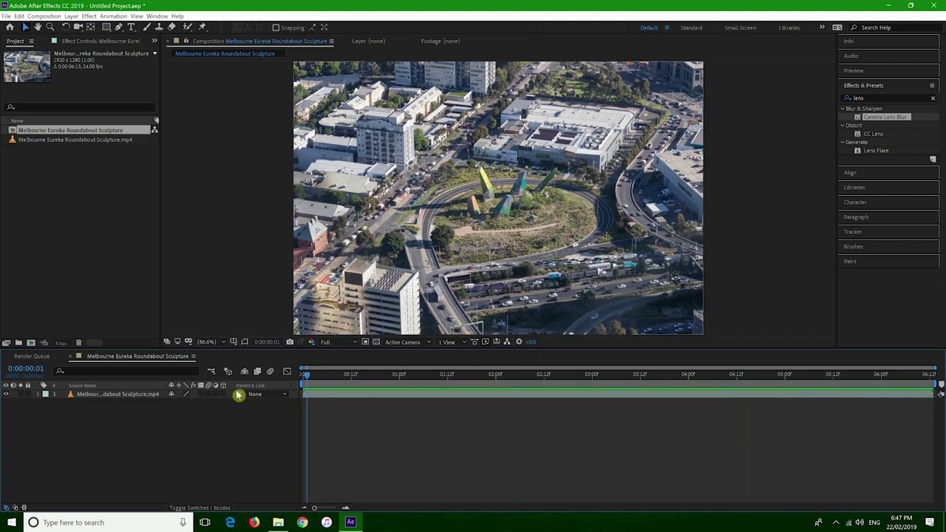
- Set the composition height to 1080 in Composition Settings
key("ctrl+k")
key("Tab")
key("Tab")
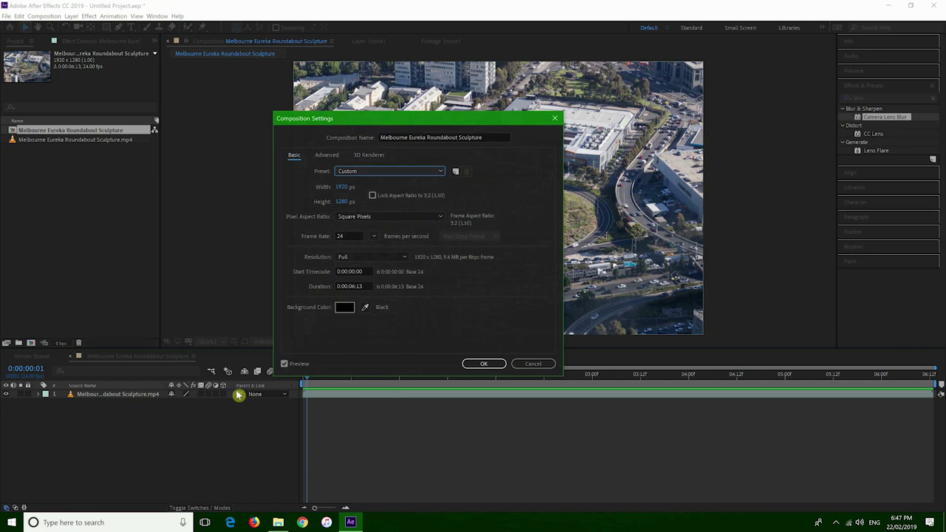
key("Tab")
type("1080")
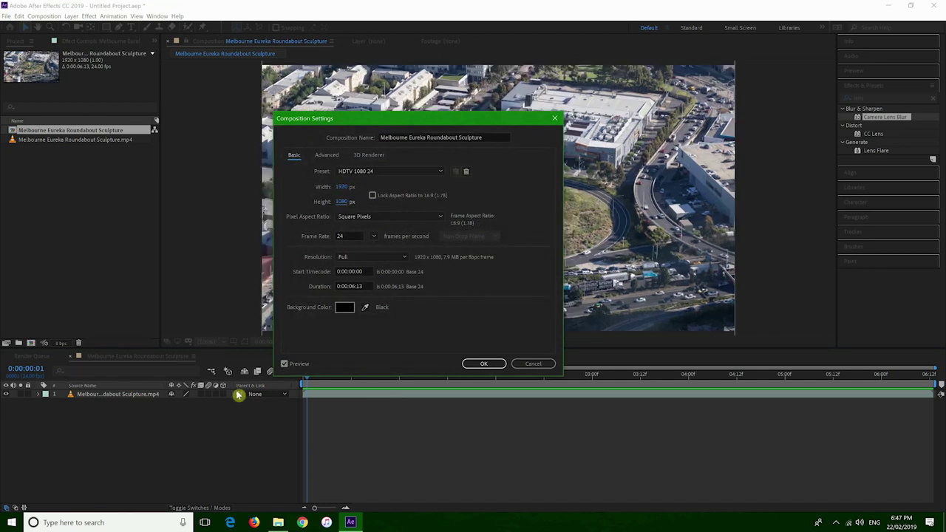
key("Return")
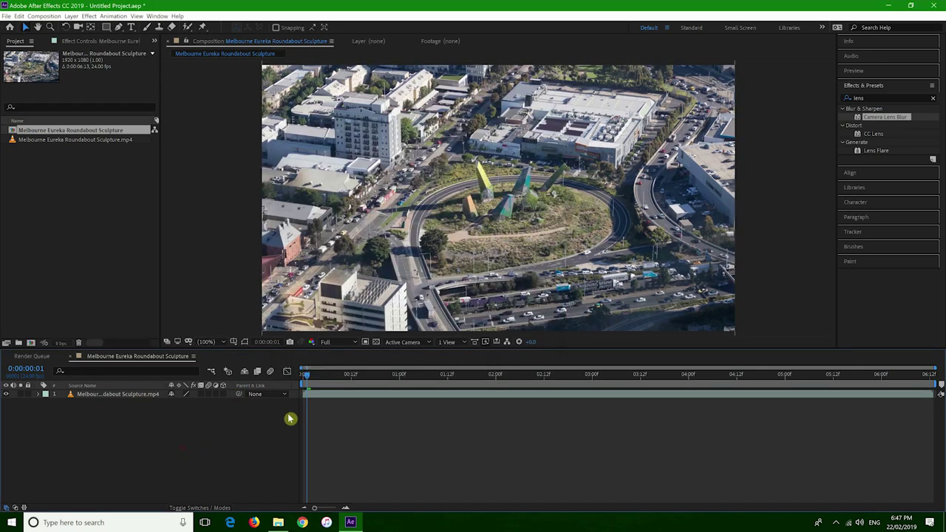
- Add a new adjustment layer and apply Camera Lens Blur to it
left_click(935, 99)
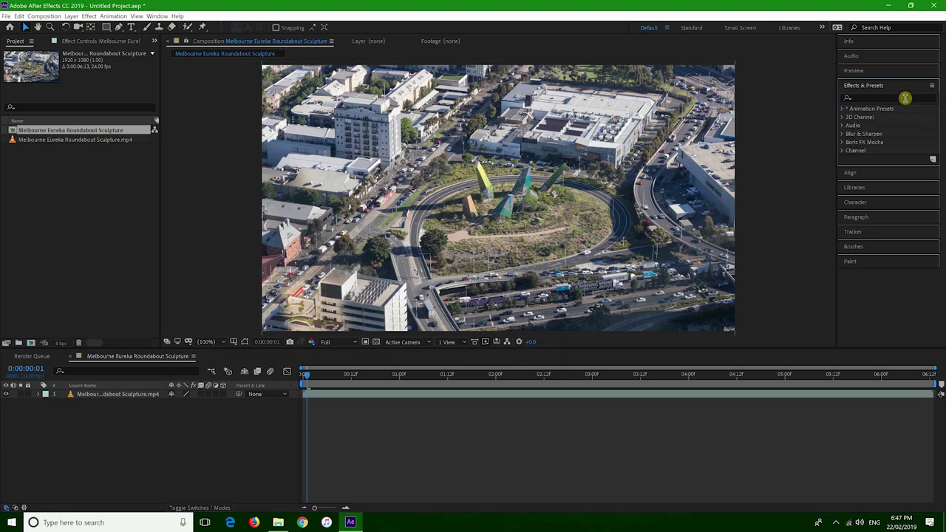
left_click(862, 98)
type("camera")
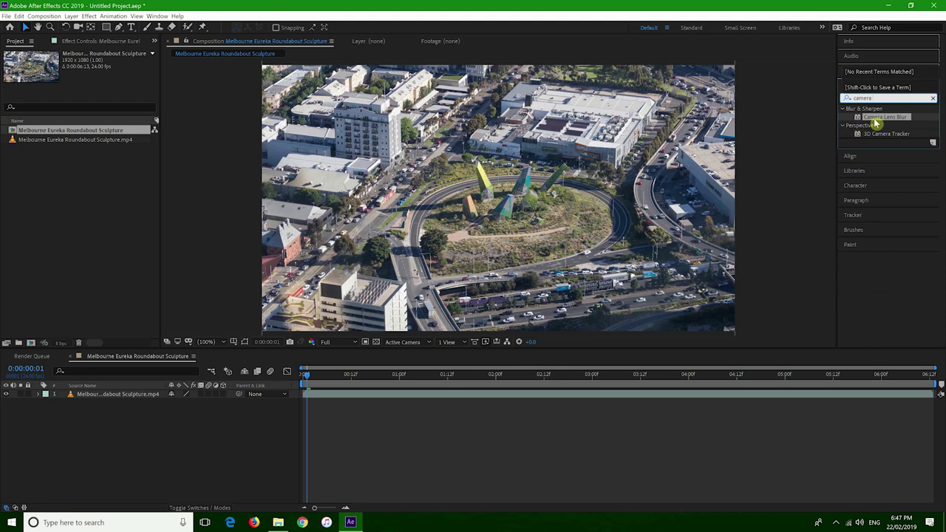
left_click(880, 119)
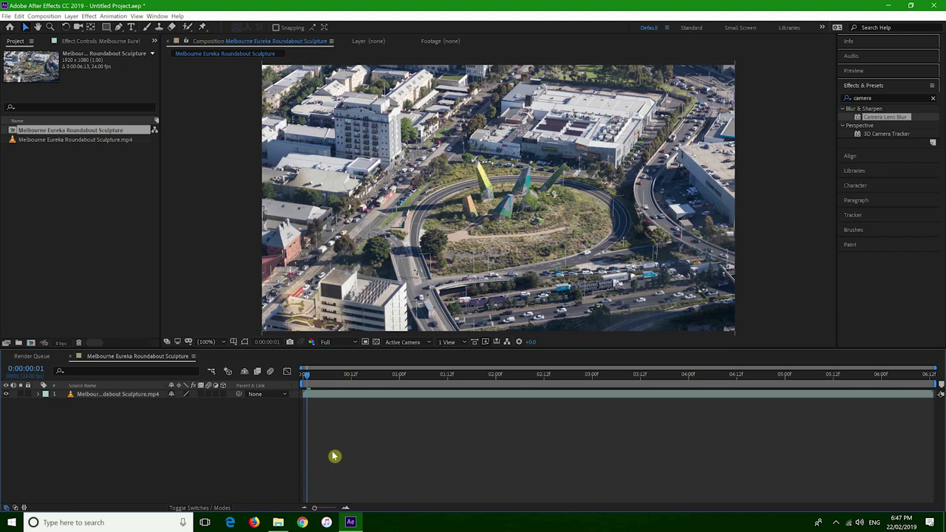
key("ctrl+alt+y")
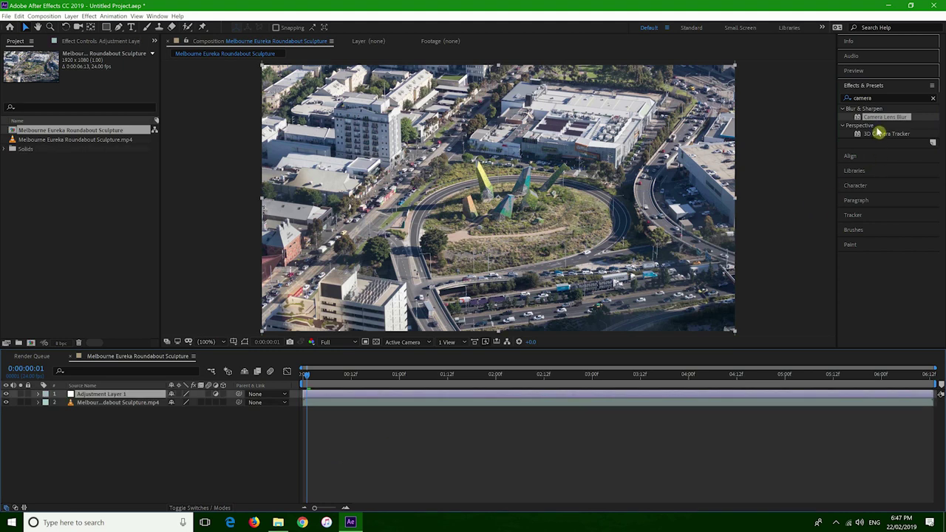
left_click_drag(883, 120, 414, 397)
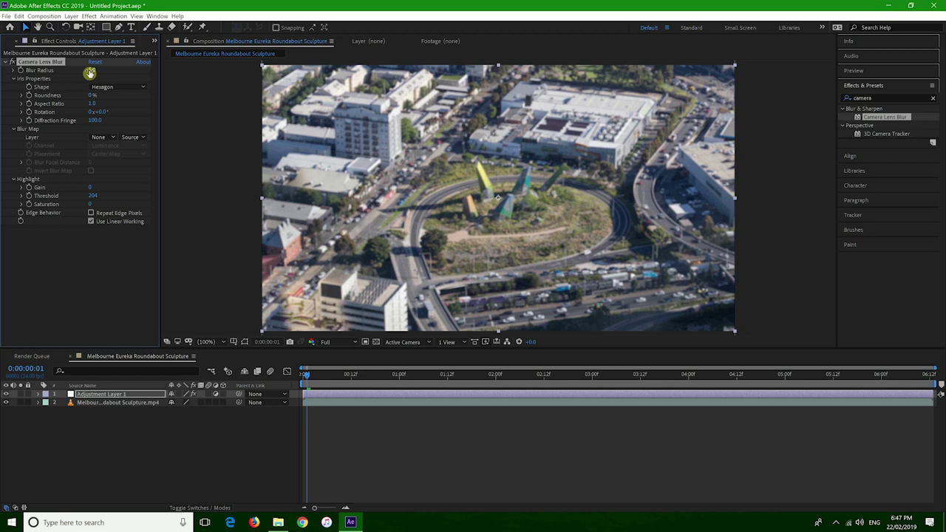
- Set Camera Lens Blur radius to 20 and start a new HDTV 1080 24 composition
left_click(92, 70)
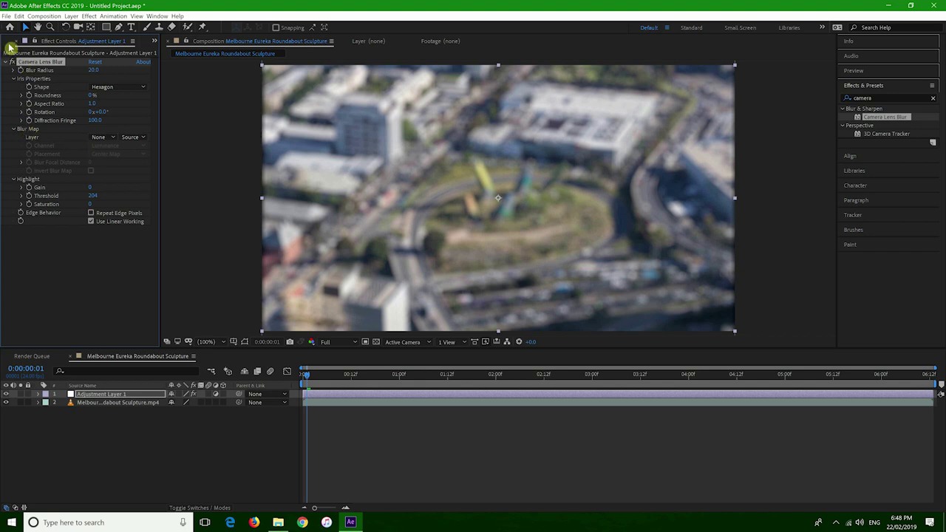
left_click(154, 41)
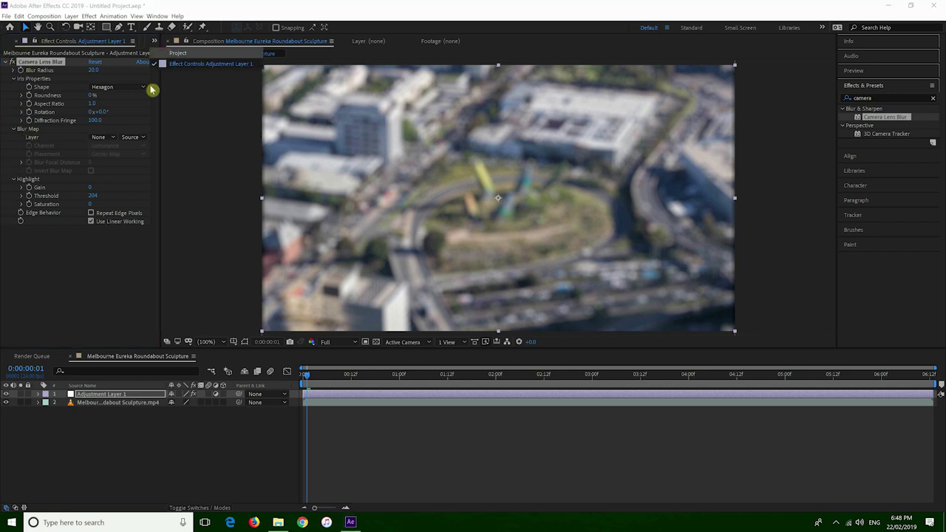
left_click(168, 51)
left_click(33, 344)
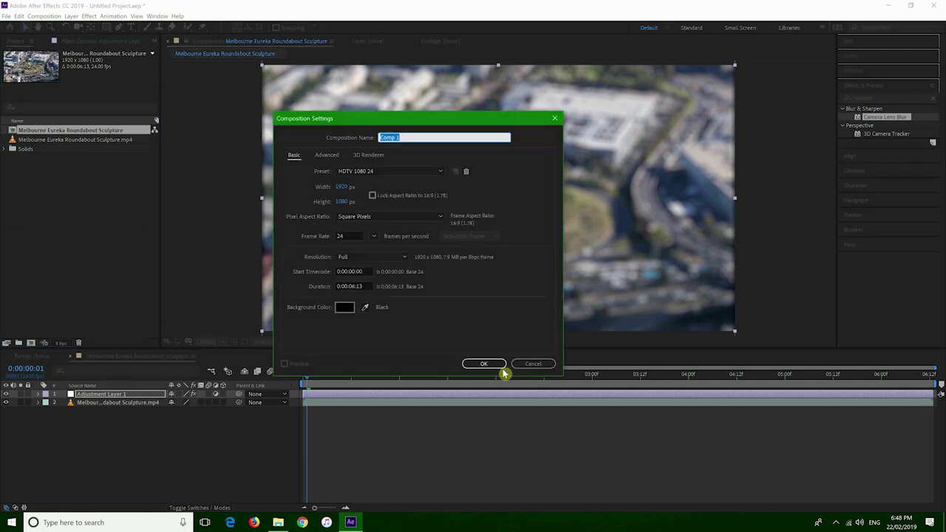
- Create the Blur Map composition and add a full-frame white solid
key("Return")
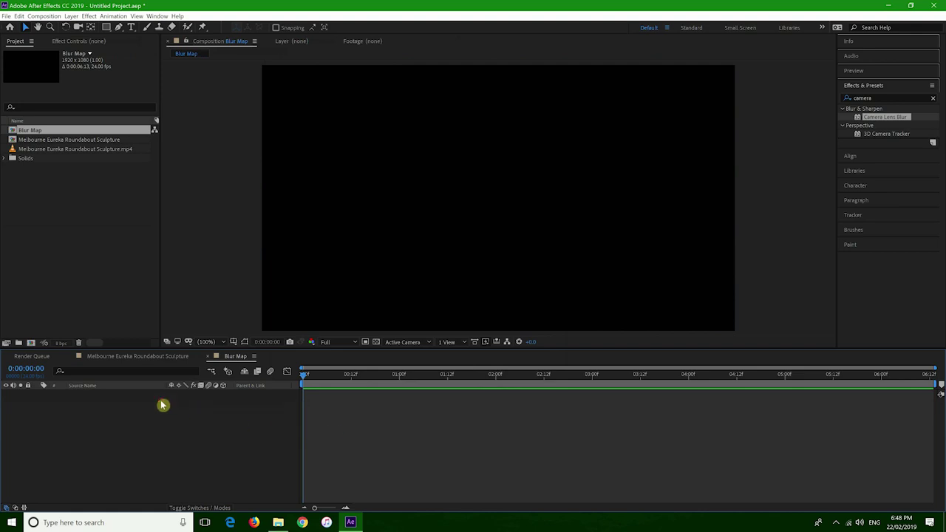
left_click(71, 16)
mouse_move(82, 27)
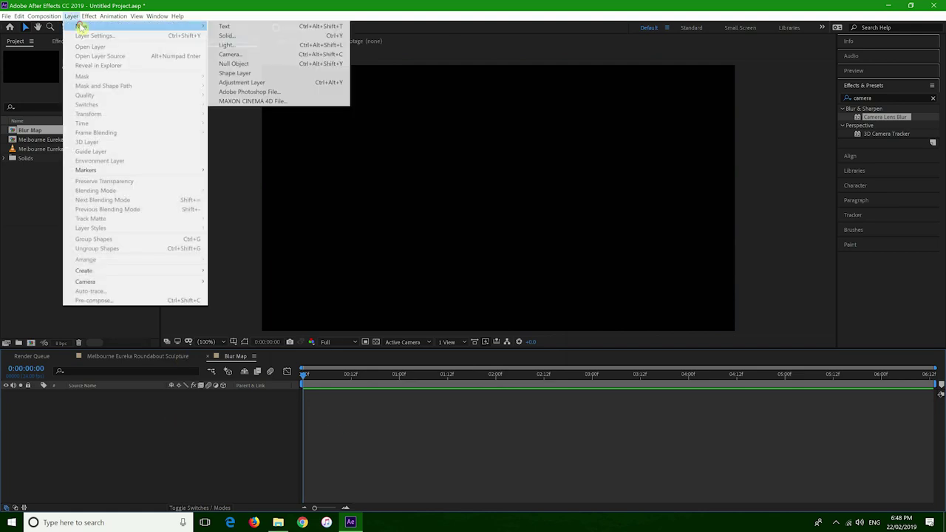
left_click(229, 35)
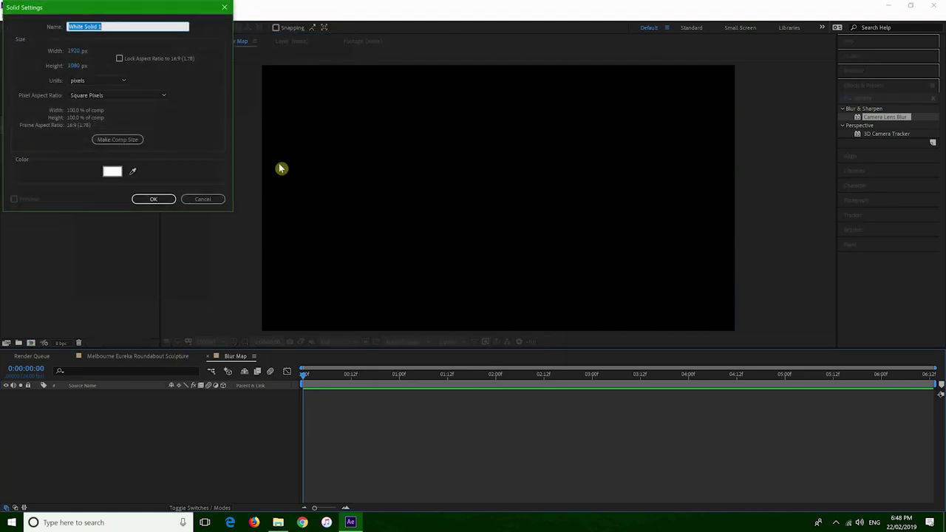
left_click(159, 200)
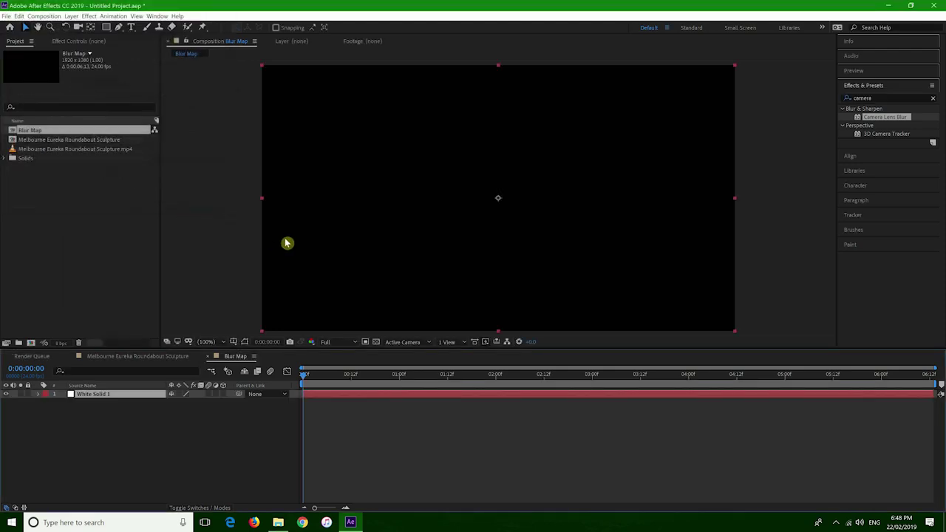
- Apply Gradient Ramp to White Solid 1 for a black-to-white vertical gradient
left_click(876, 97)
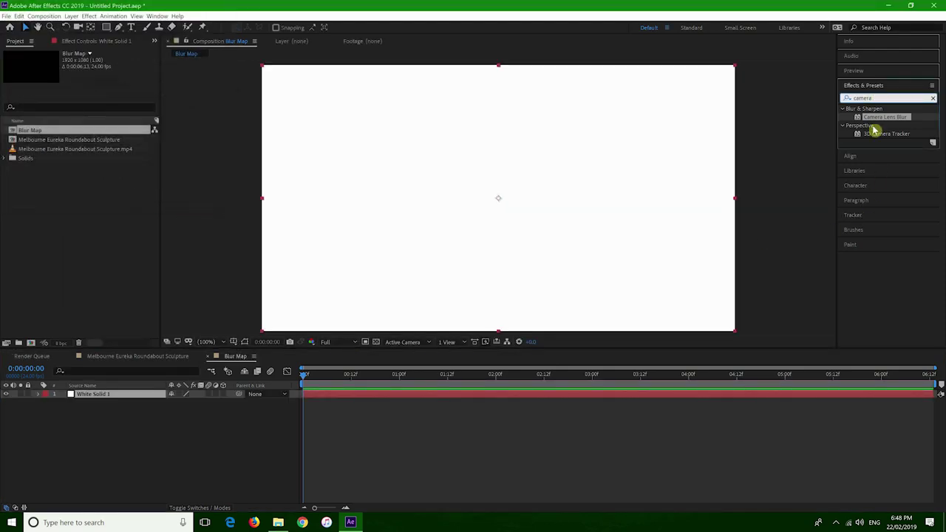
key("BackSpace")
key("BackSpace")
key("BackSpace")
key("BackSpace")
type("gra")
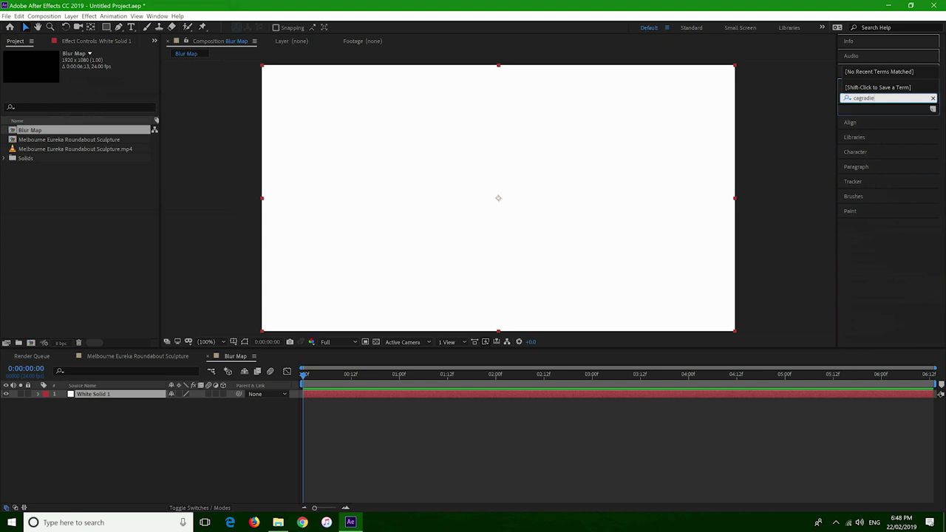
type("di")
key("ctrl+a")
type("gradie")
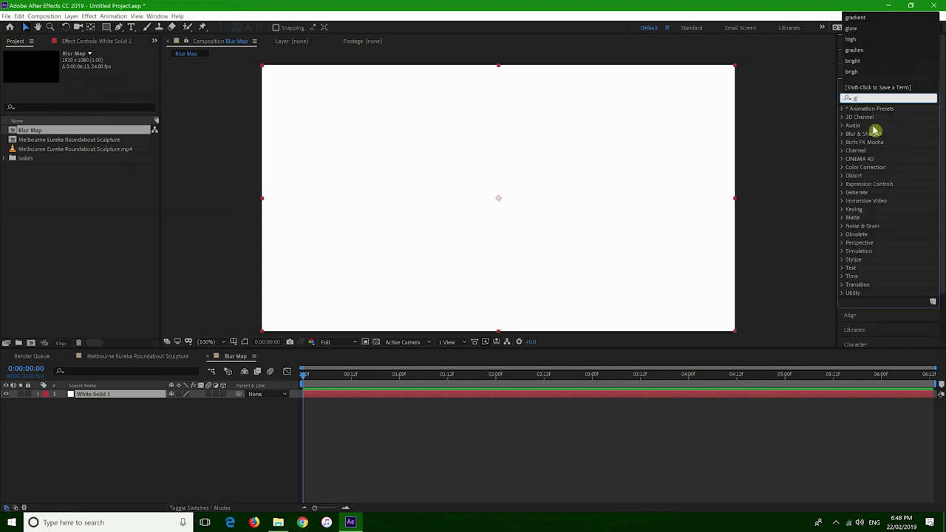
type("nt")
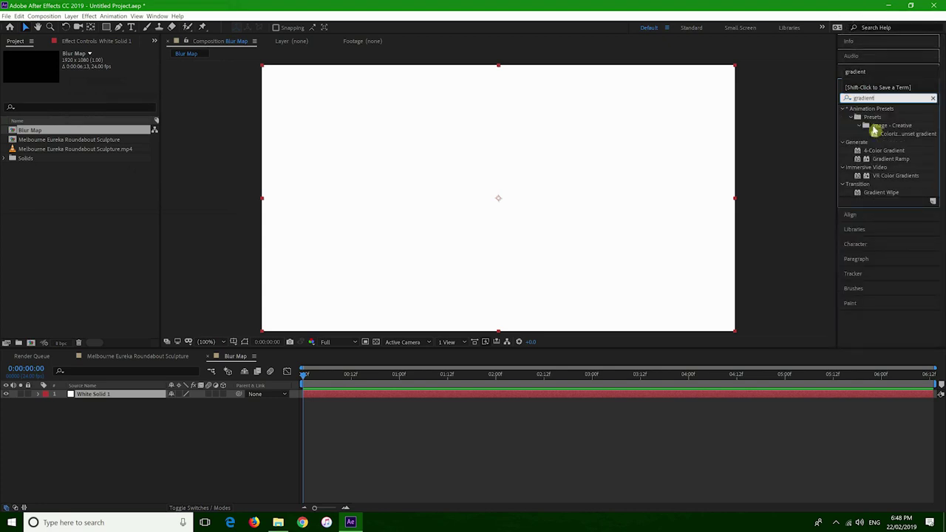
left_click_drag(885, 163, 425, 399)
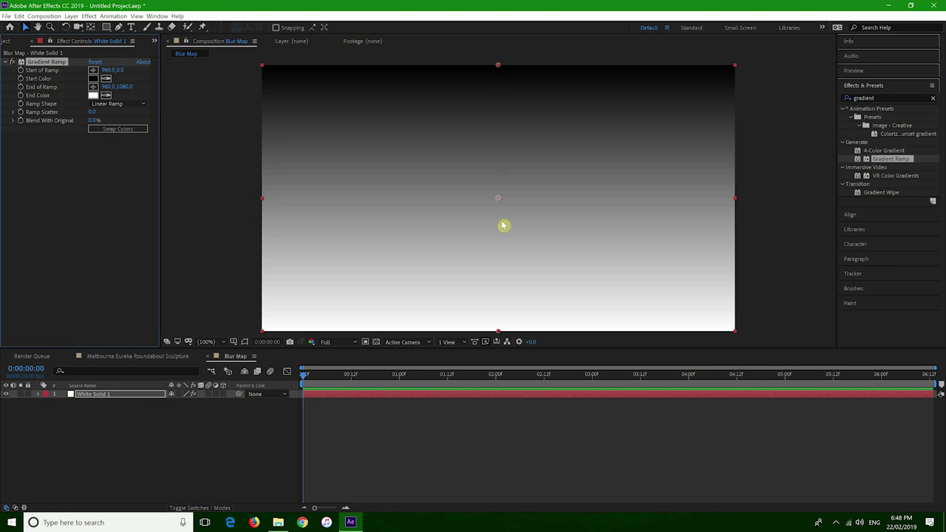
left_click(139, 357)
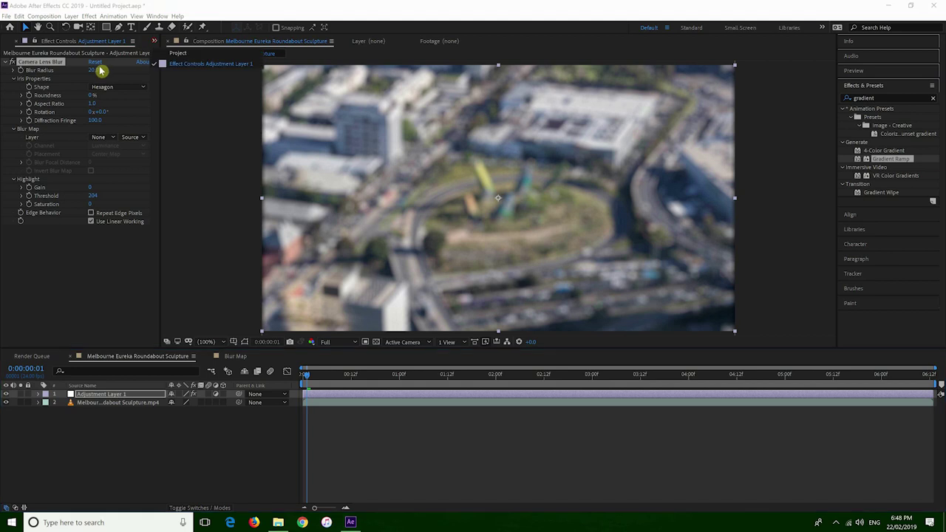
- Nest the Blur Map comp as layer 3 below the footage and select Adjustment Layer 1
key("ctrl+0")
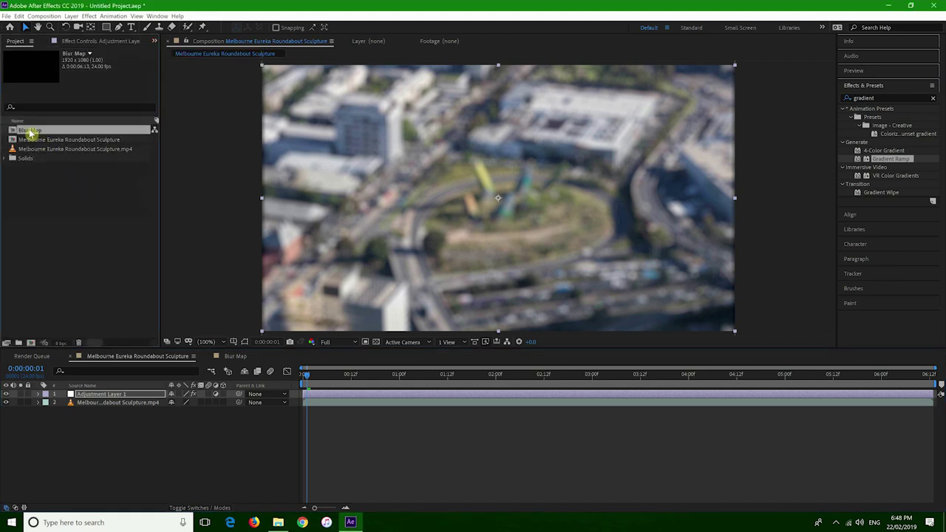
left_click_drag(29, 133, 78, 434)
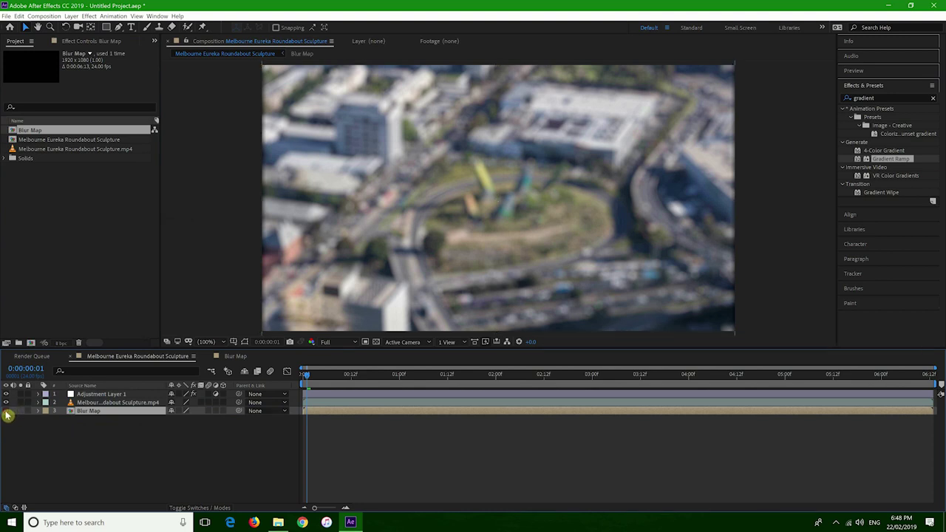
left_click(86, 396)
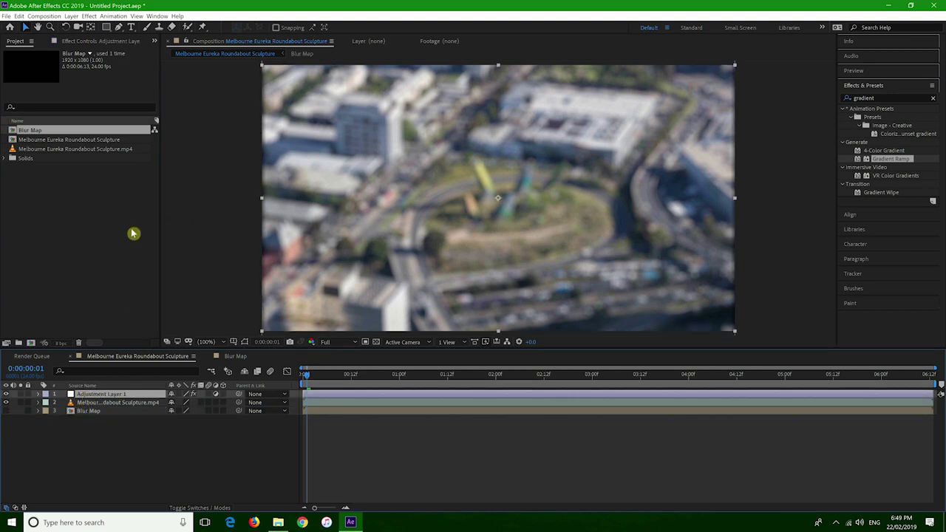
left_click(99, 42)
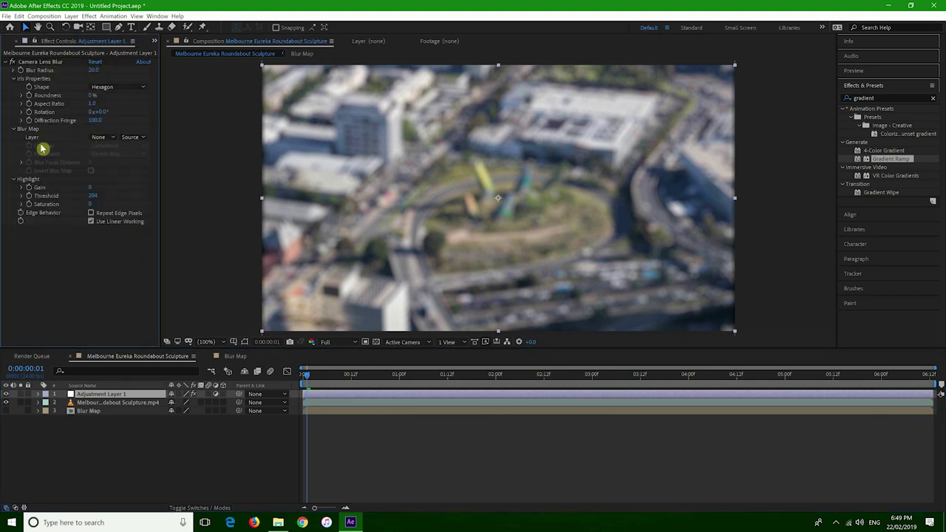
- Set Camera Lens Blur's map to layer 3. Blur Map with focal distance 143
left_click(108, 138)
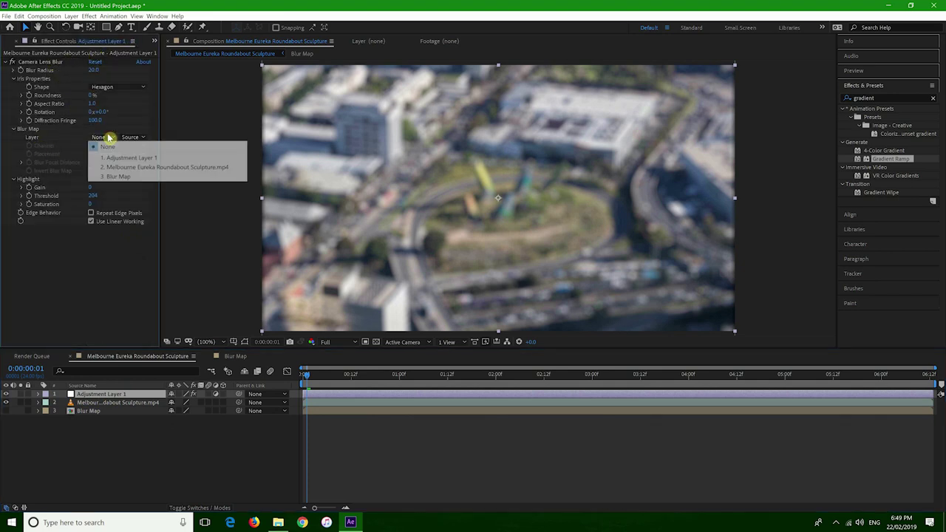
left_click(116, 177)
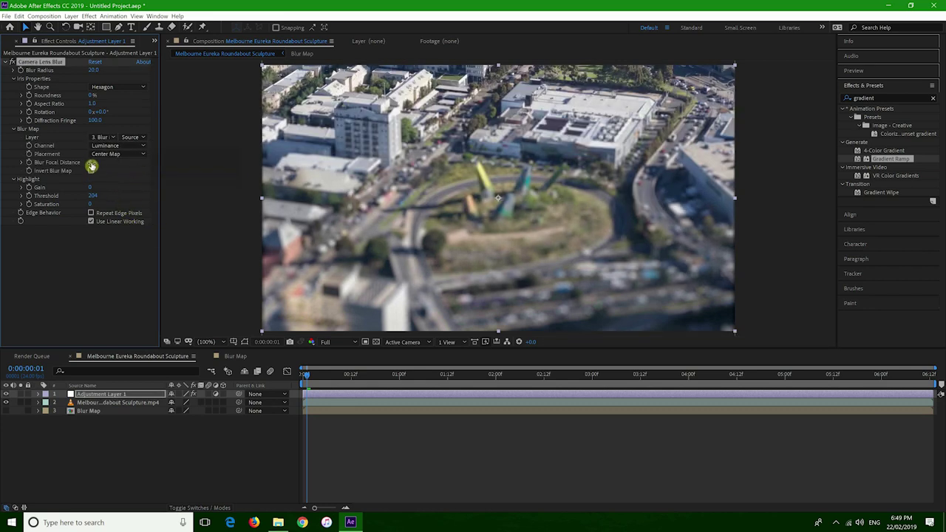
left_click_drag(97, 162, 117, 162)
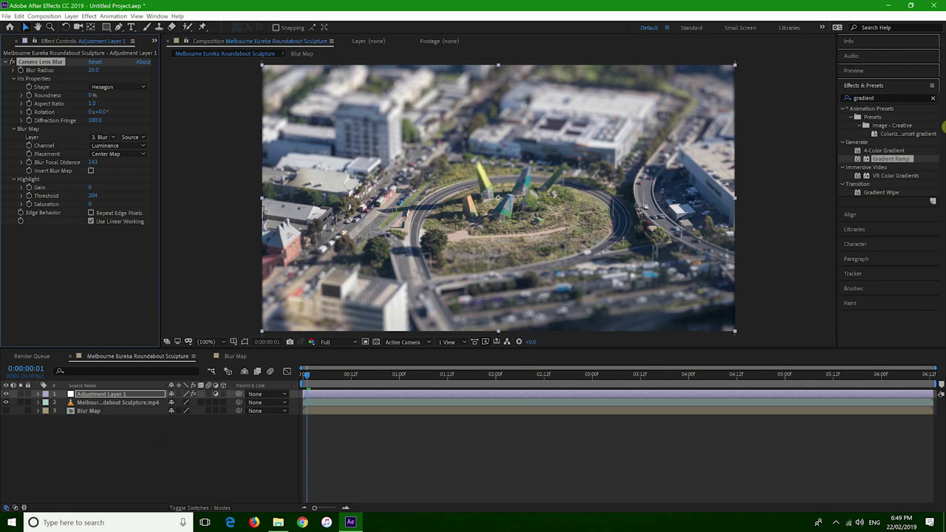
- Add Levels to Adjustment Layer 1 with Input Black 21 and Input White 246
left_click(858, 98)
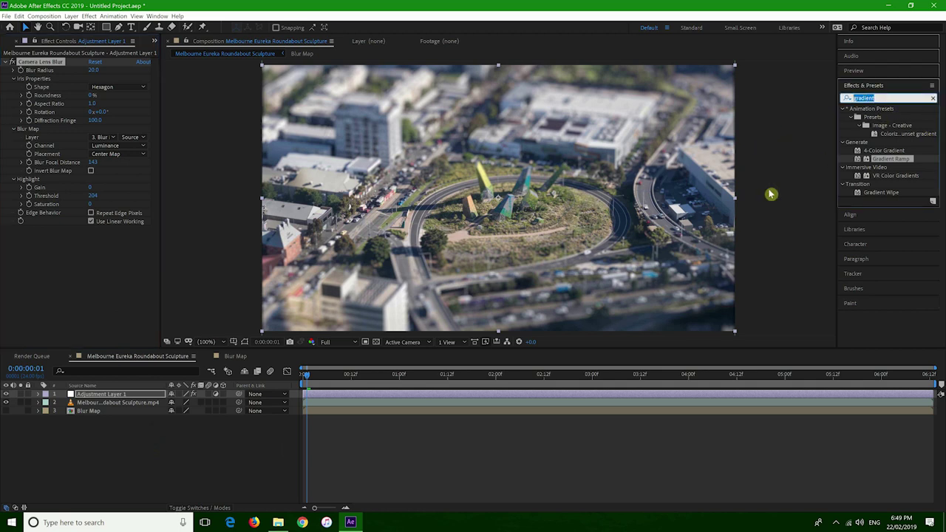
type("level")
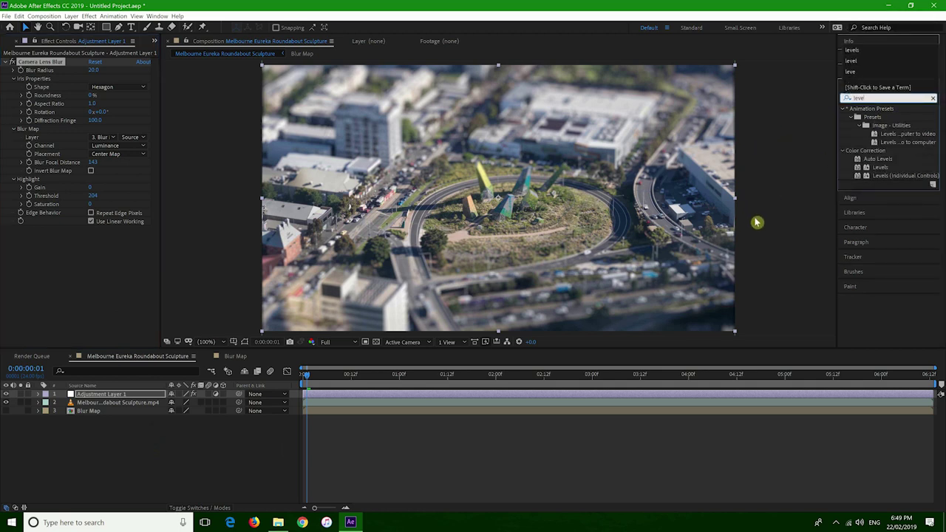
left_click_drag(881, 171, 473, 395)
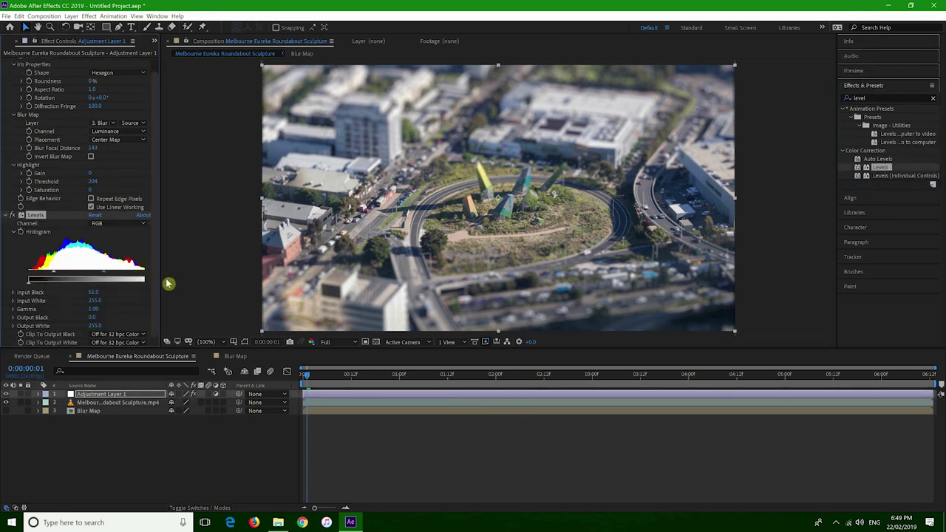
left_click_drag(172, 281, 175, 279)
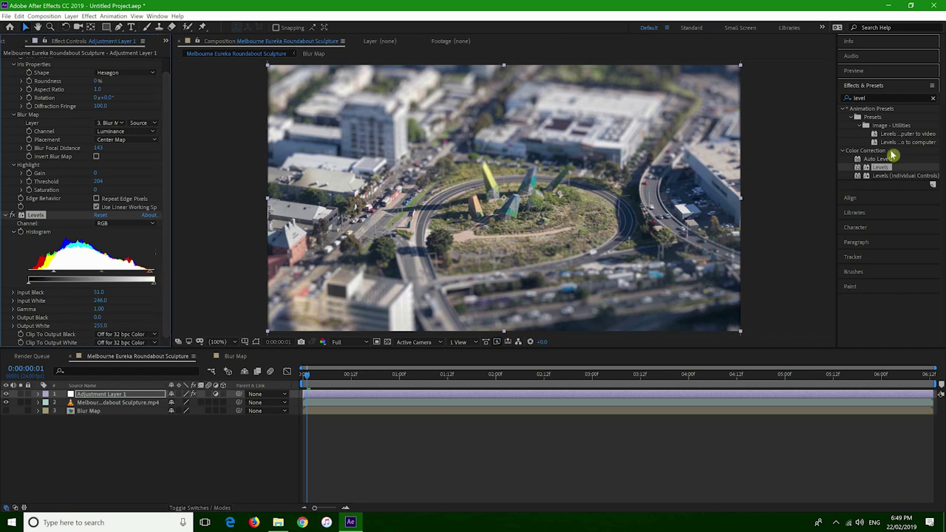
left_click(880, 98)
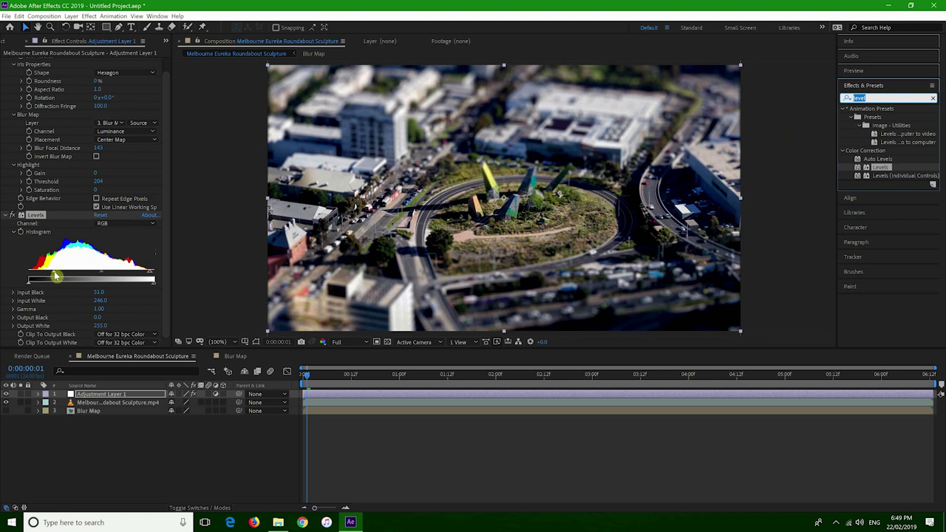
left_click_drag(45, 276, 39, 276)
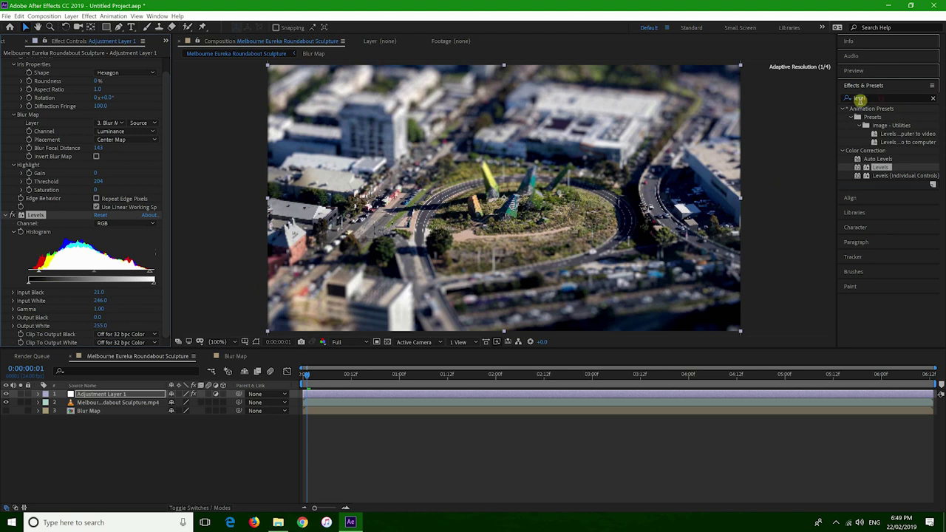
left_click(859, 98)
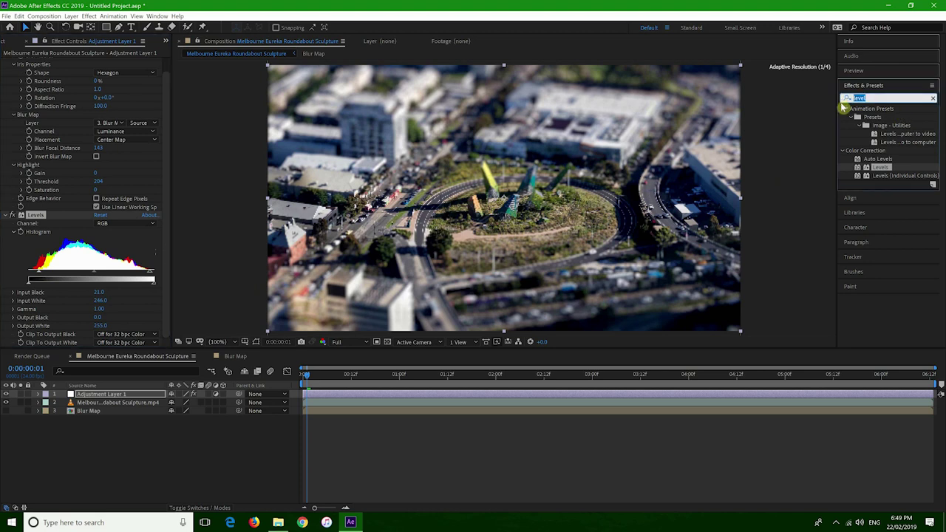
- Add Hue/Saturation to Adjustment Layer 1 and raise Master Saturation to 24
type("hue")
left_click_drag(885, 163, 446, 397)
scroll(86, 295, "down", 3)
left_click_drag(89, 290, 101, 291)
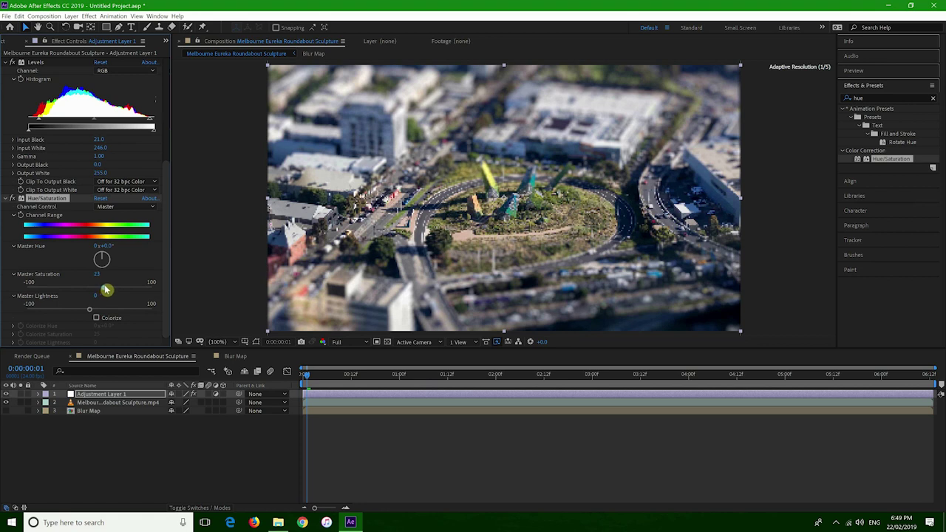
left_click_drag(105, 290, 106, 291)
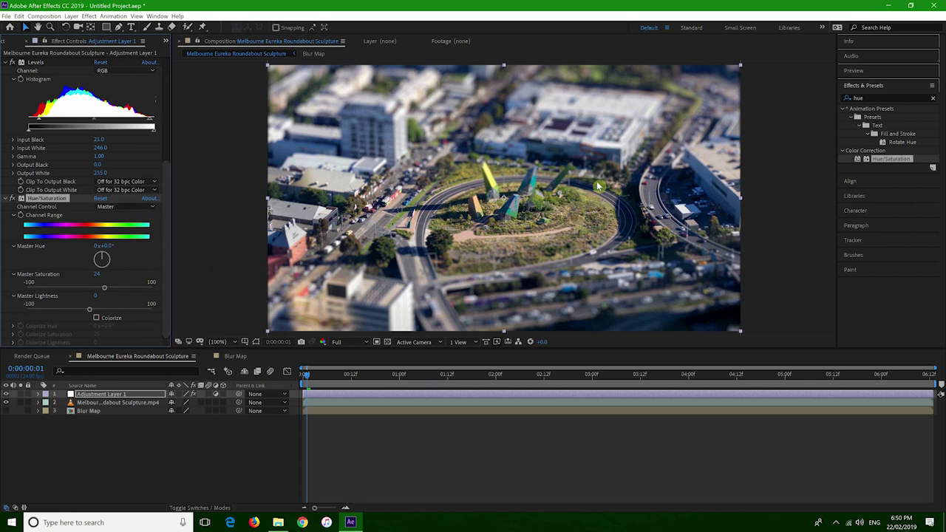
left_click(880, 97)
type("unsharp")
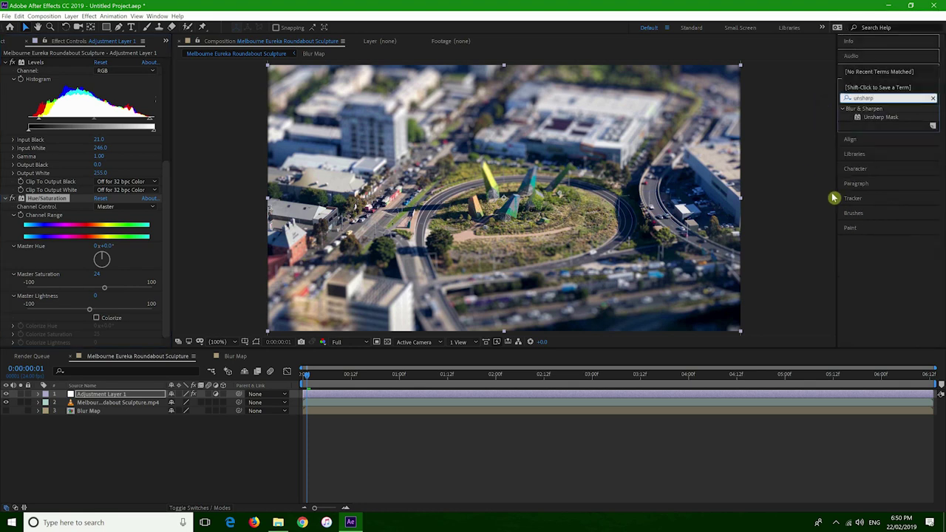
- Add Unsharp Mask with Amount 100, then preview the comp from the start
left_click_drag(864, 118, 429, 397)
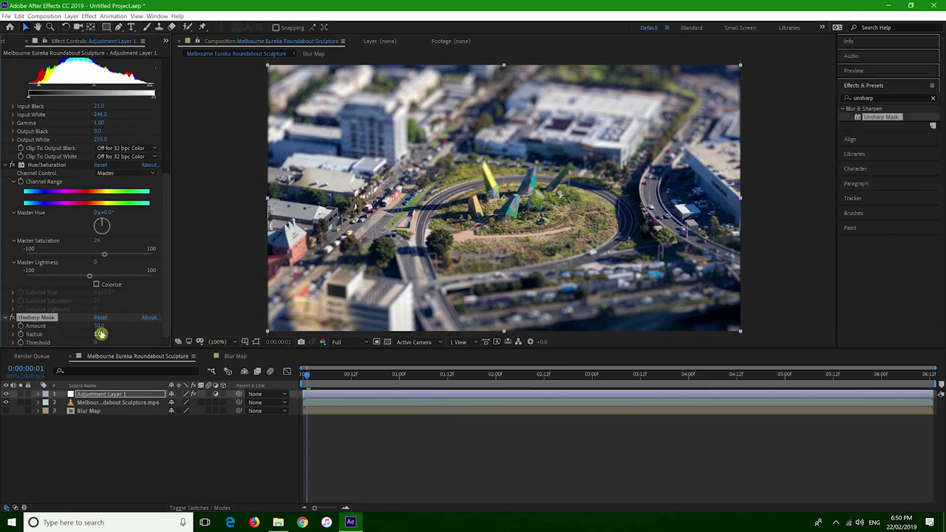
left_click(99, 326)
type("100")
key("Return")
left_click_drag(308, 373, 306, 377)
key("space")
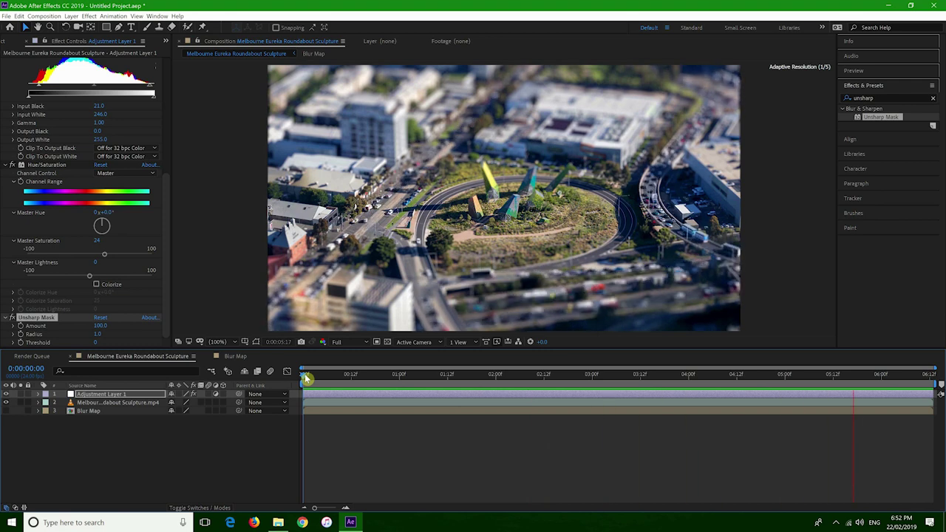
- Stop the preview, deselect Unsharp Mask, and raise Camera Lens Blur's Blur Focal Distance
key("space")
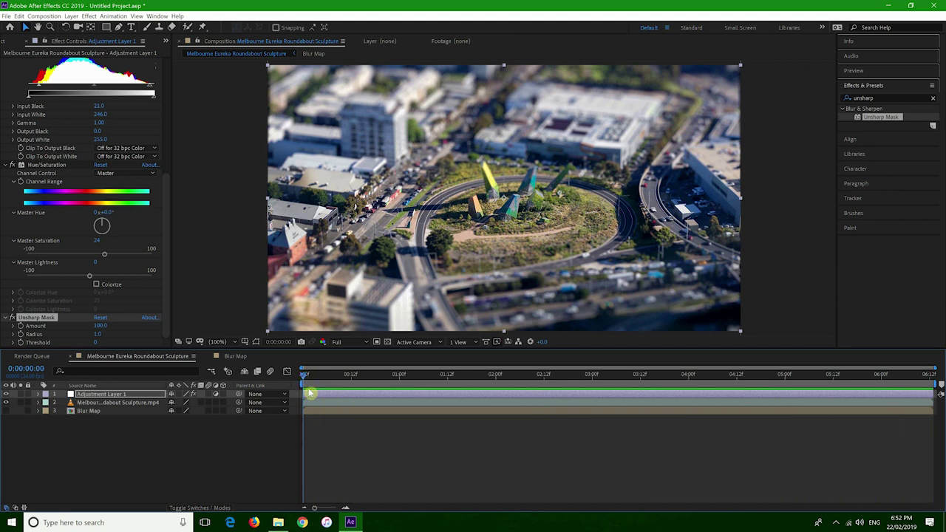
left_click(311, 393)
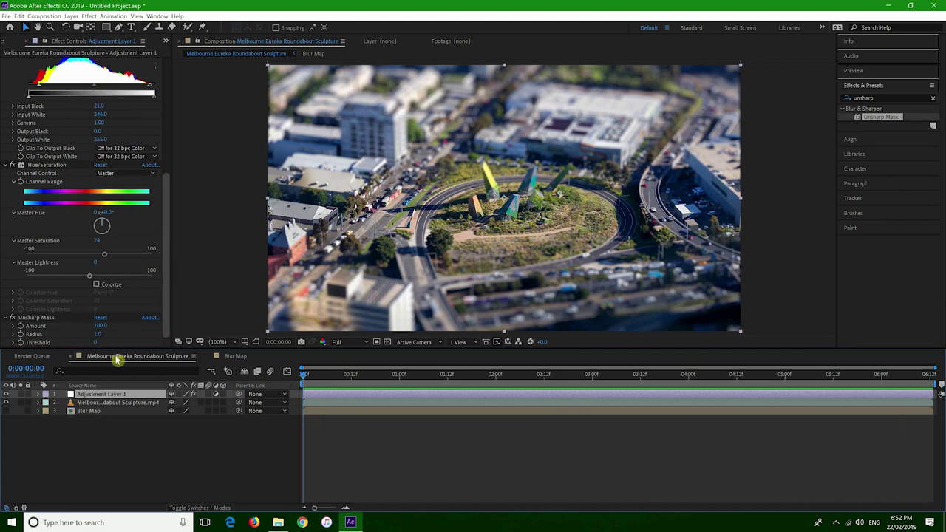
left_click_drag(164, 183, 160, 70)
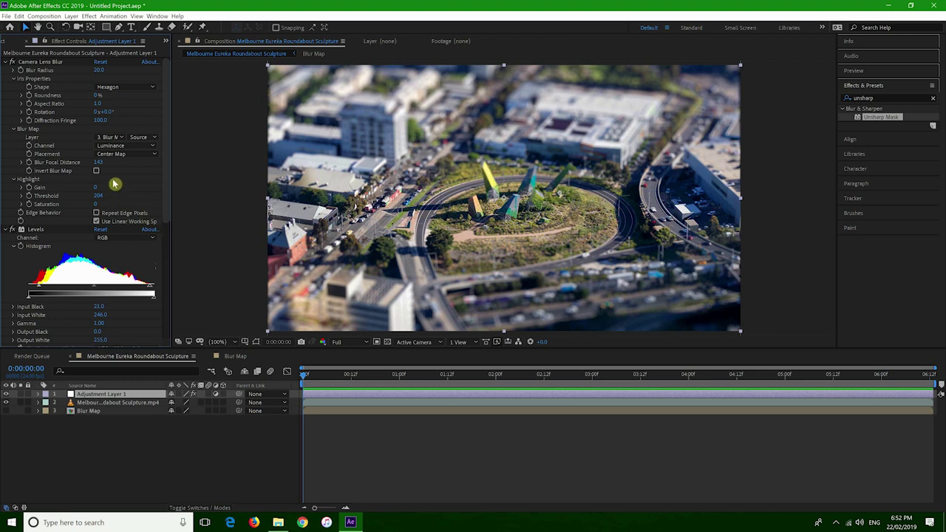
left_click(30, 165)
left_click_drag(92, 164, 135, 160)
- At the clip's last frame, set Blur Focal Distance to 158 and replay the preview
key("End")
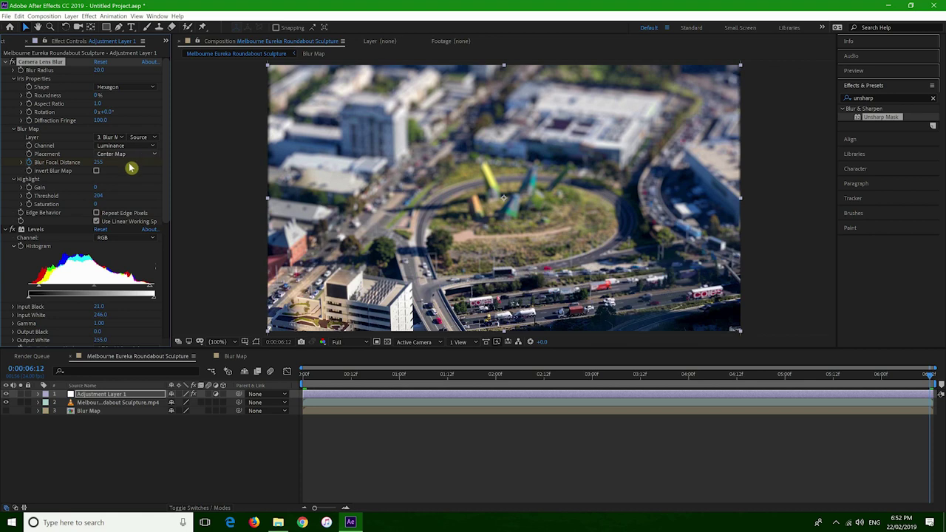
left_click_drag(99, 163, 79, 165)
key("space")
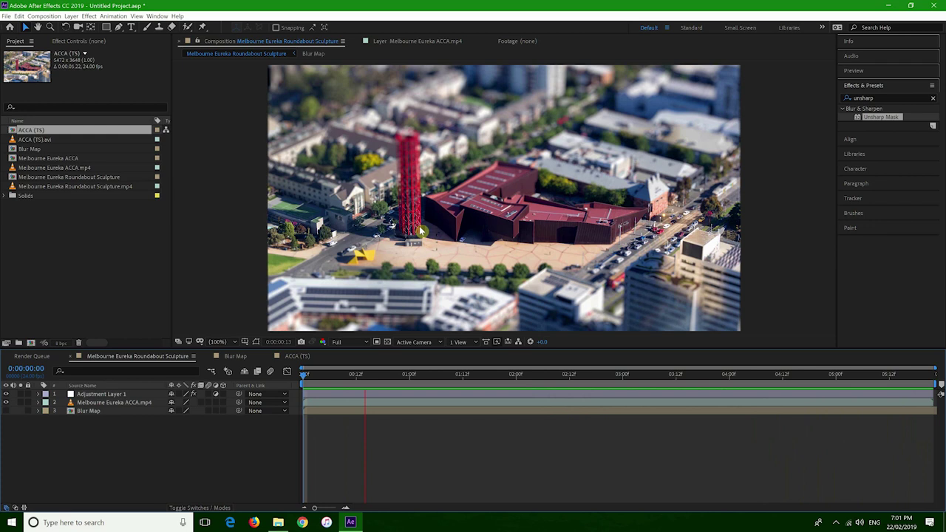
- Preview the ACCA (TS) composition from 0:00
left_click(296, 357)
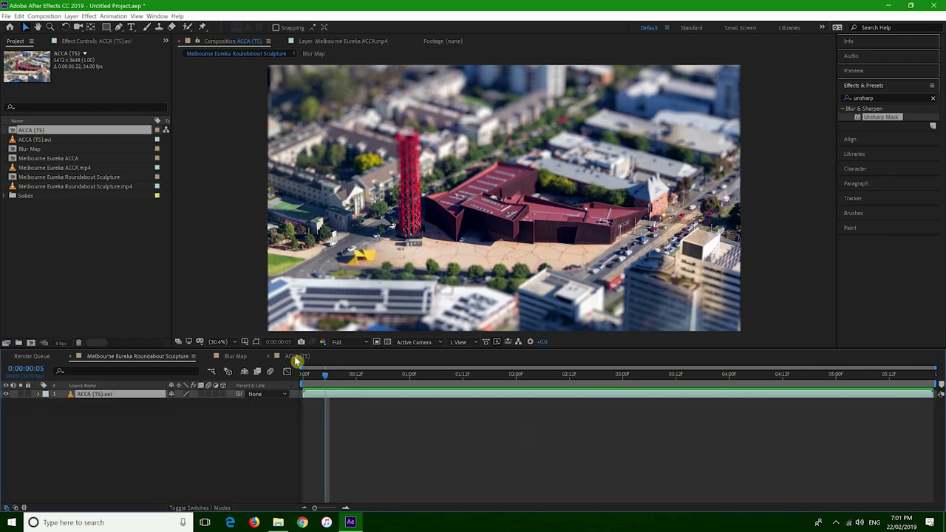
left_click(304, 377)
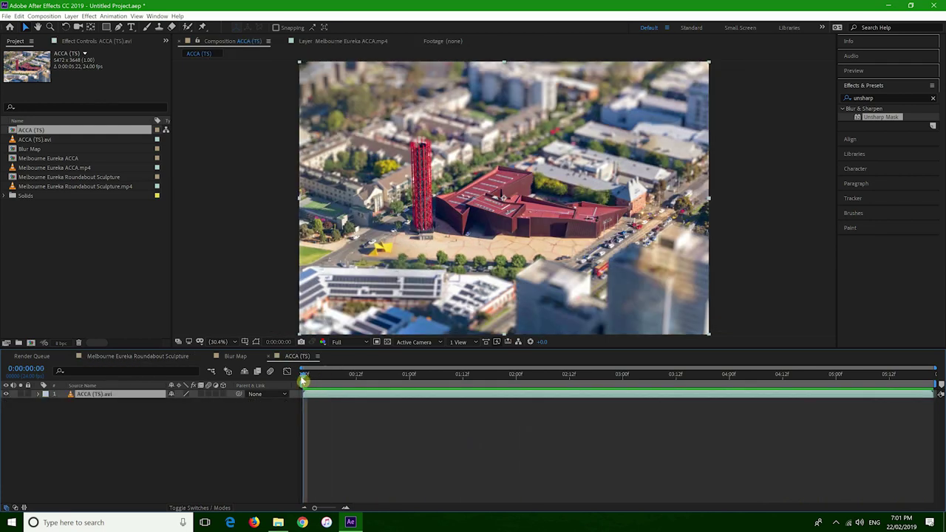
key("space")
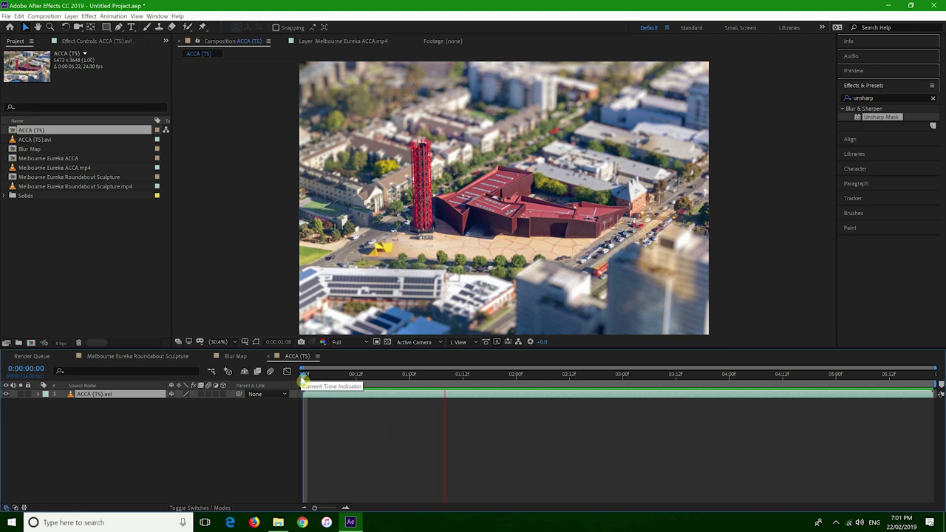